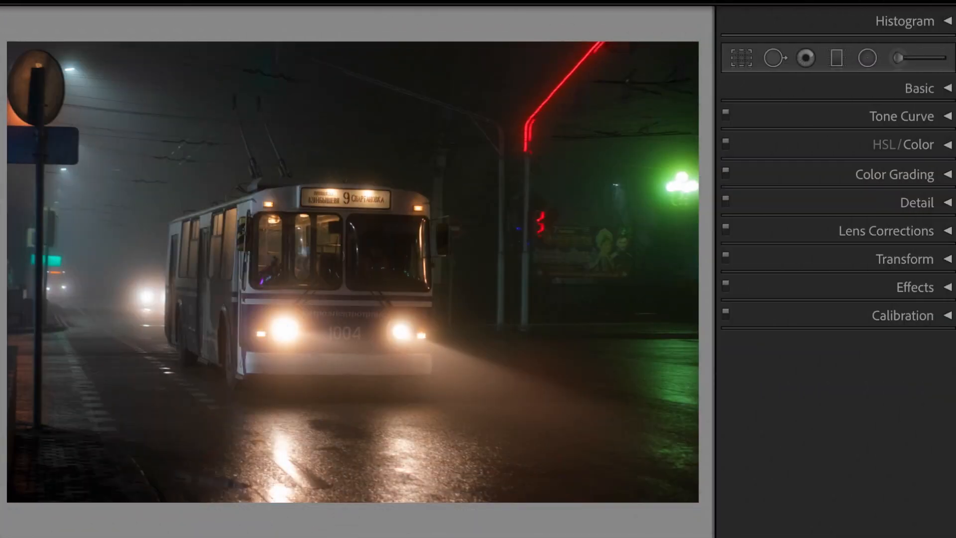
Raise the photo's Highlights to +25 in the basic tone adjustments
left_click(948, 88)
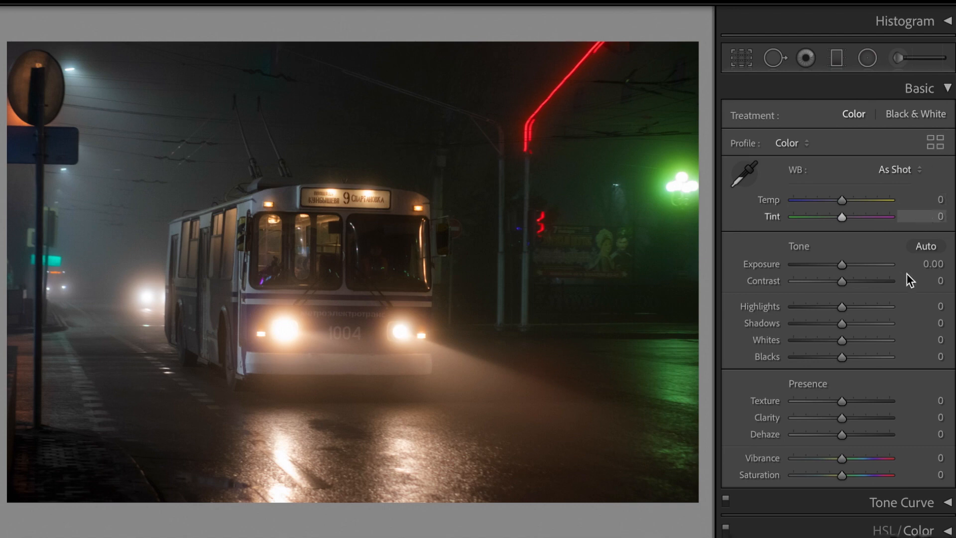
left_click(919, 312)
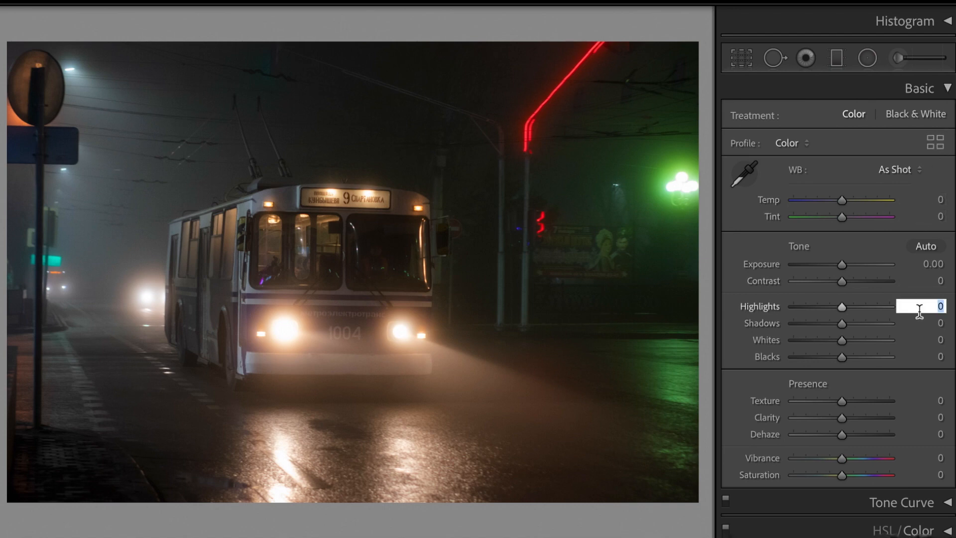
type("25")
key("Return")
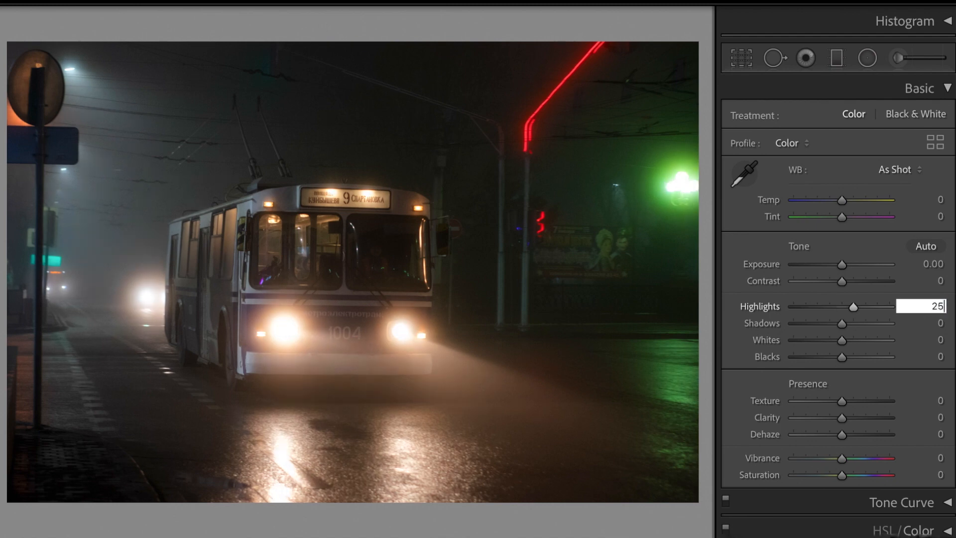
Set the photo's Dehaze to -20 in the presence adjustments
key("Tab")
key("Tab")
key("Tab")
key("Tab")
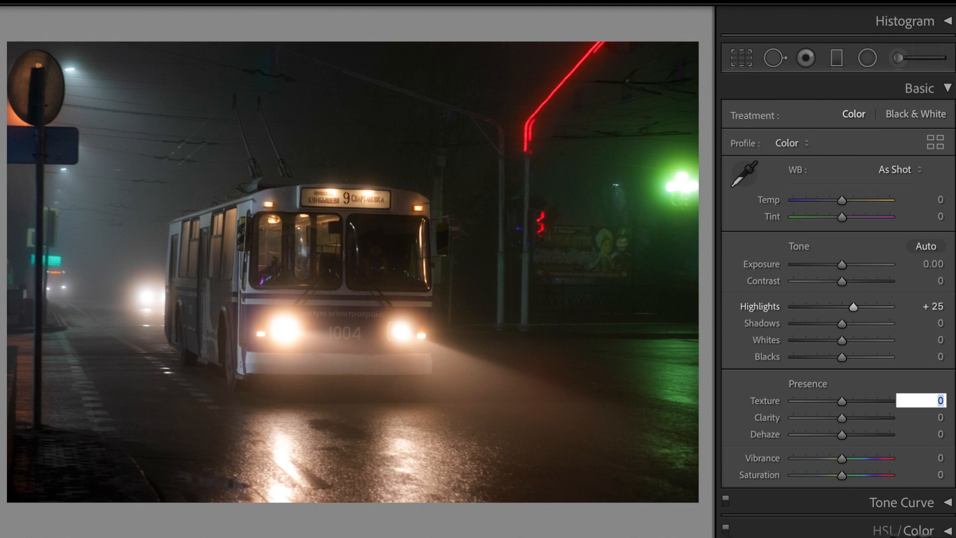
key("Tab")
key("Tab")
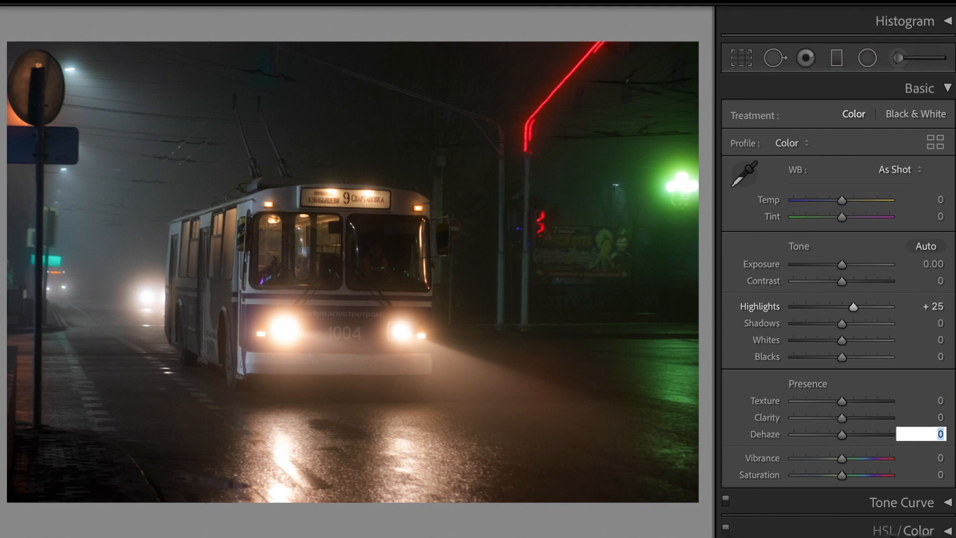
type("-20")
key("Return")
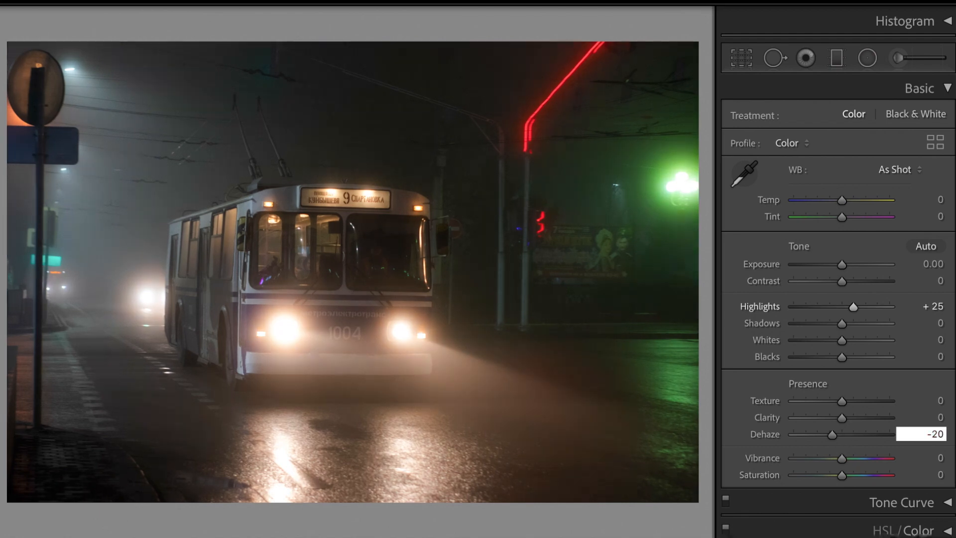
Set Vibrance to -15 and Saturation to +45, finishing the basic adjustments
key("Tab")
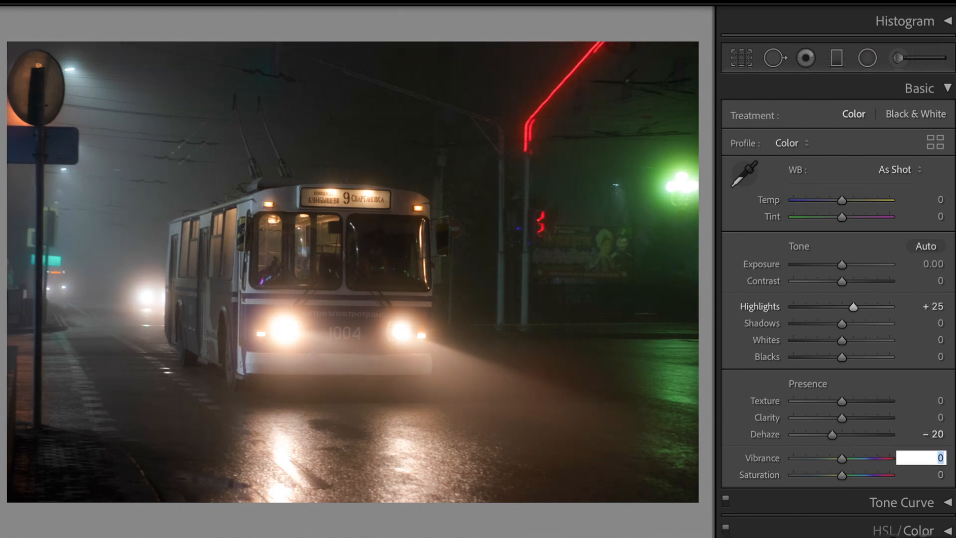
type("-15")
key("Return")
key("Tab")
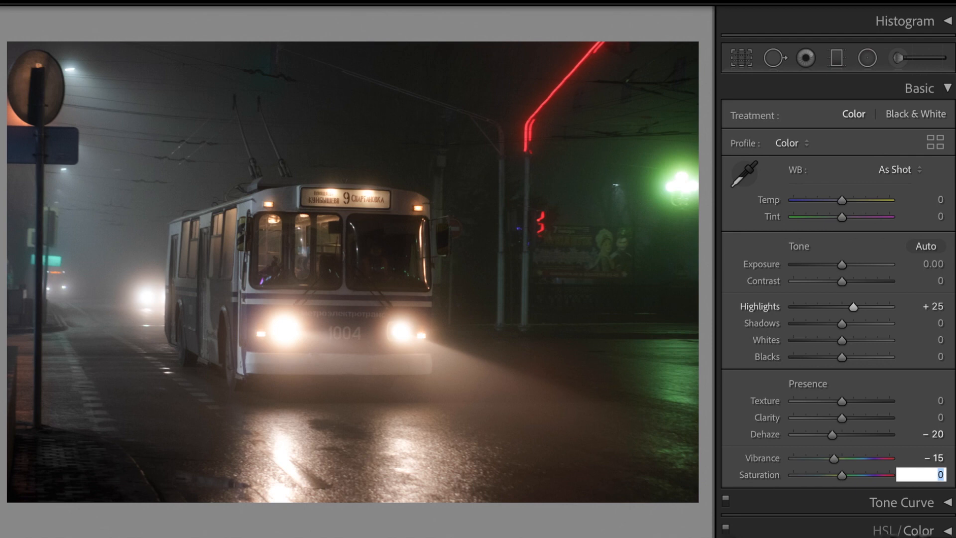
type("45")
key("Return")
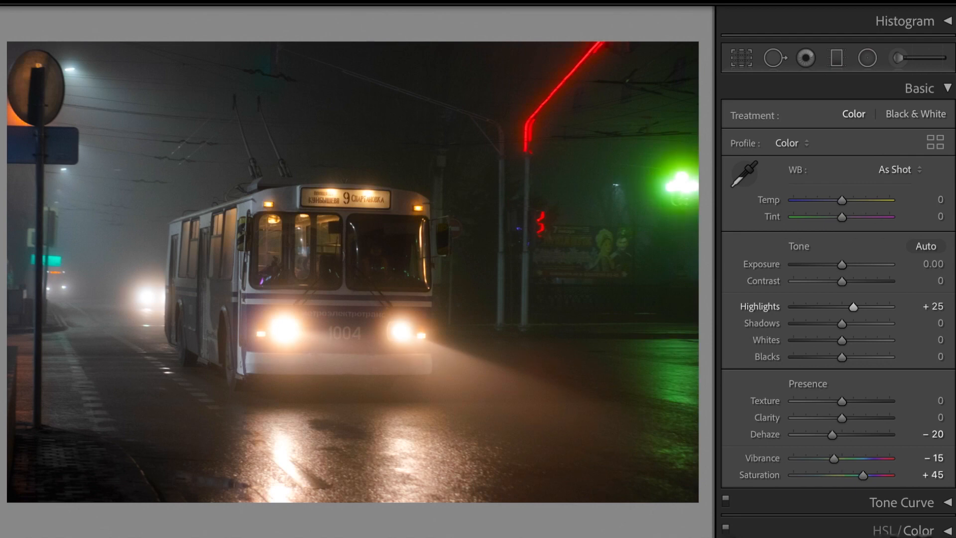
left_click(948, 89)
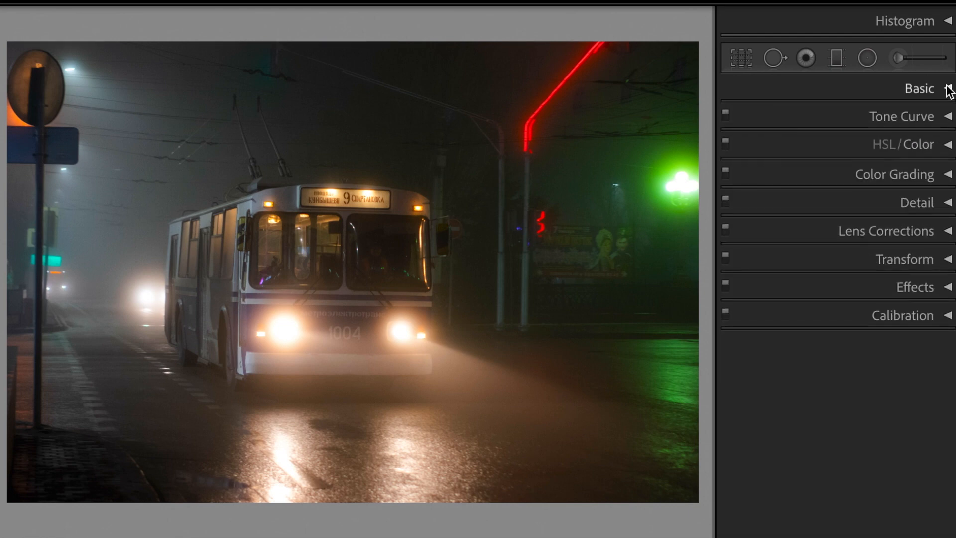
Lift the black endpoint of the red channel's tone curve to output 17
left_click(948, 119)
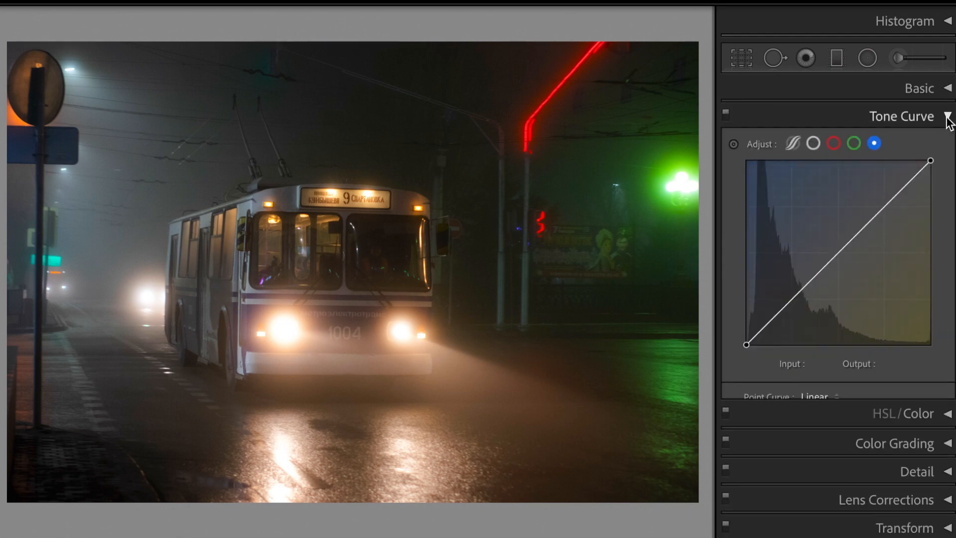
left_click(833, 144)
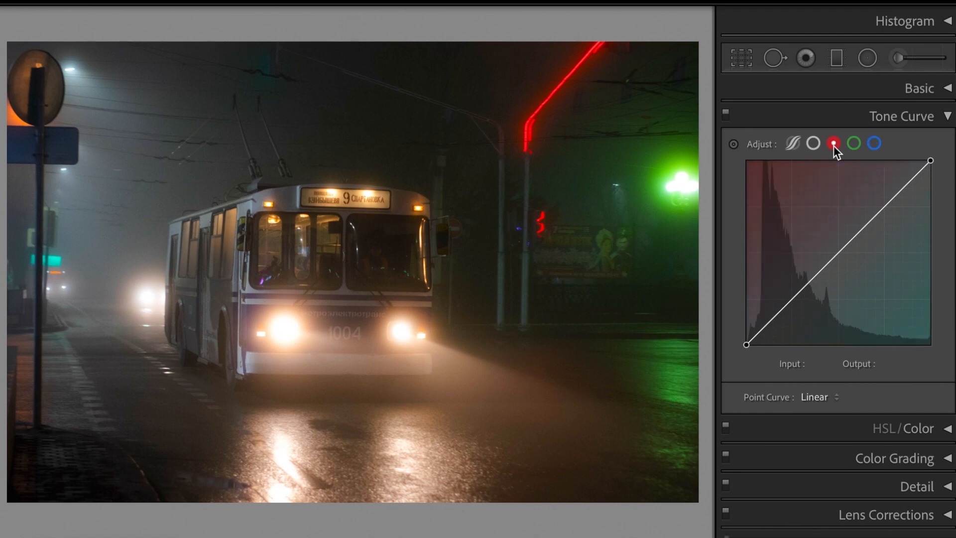
left_click(746, 344)
left_click(886, 364)
type("17")
key("Return")
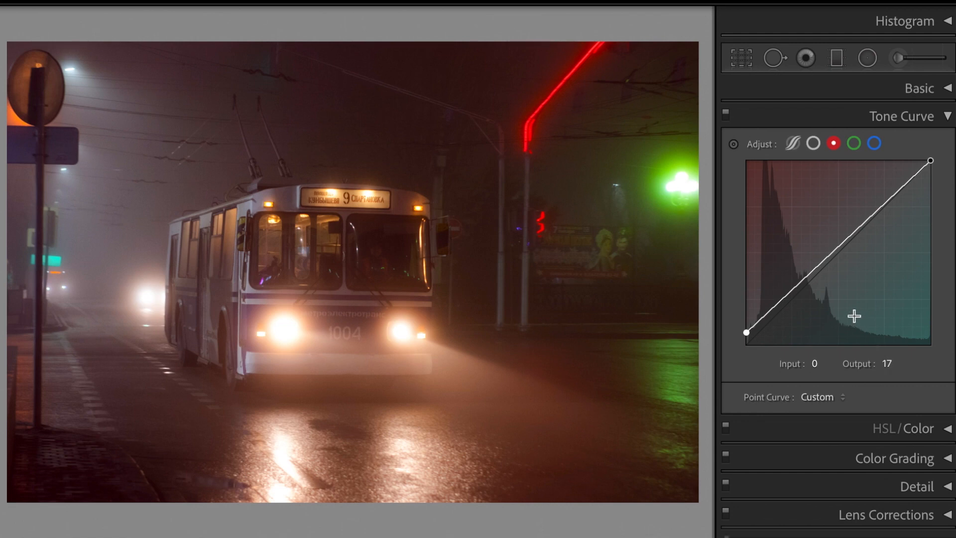
Add a shadow point to the red tone curve at input 63, output 70
left_click(785, 297)
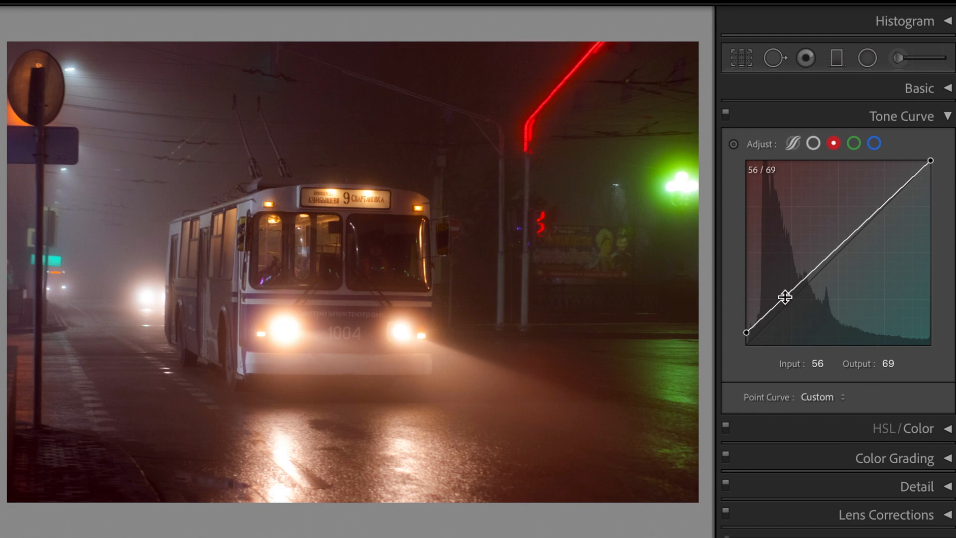
left_click(828, 365)
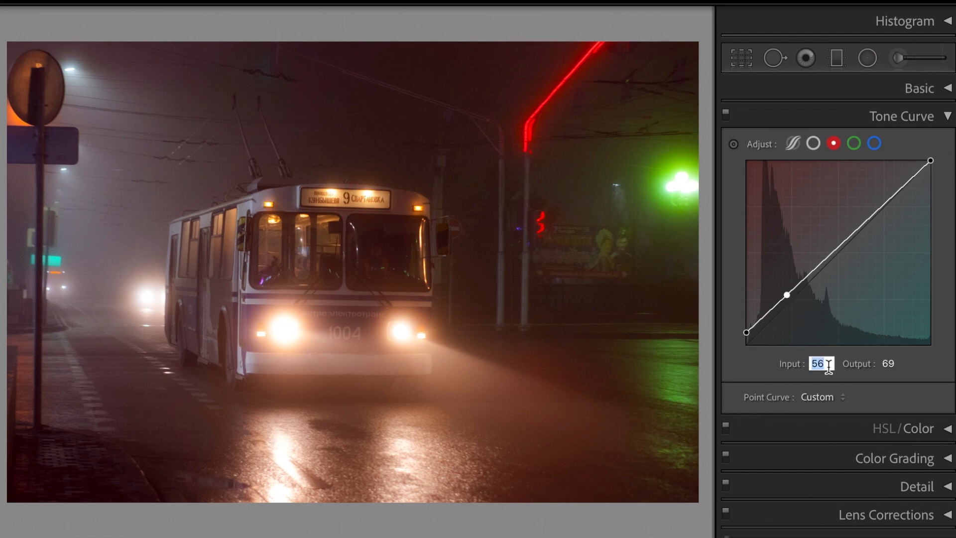
type("63")
key("Tab")
type("7")
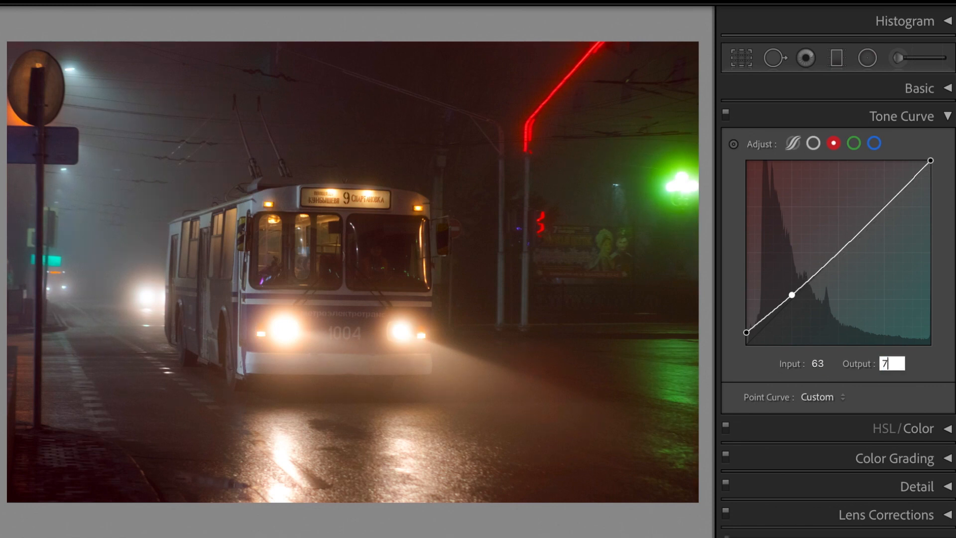
type("0")
key("Return")
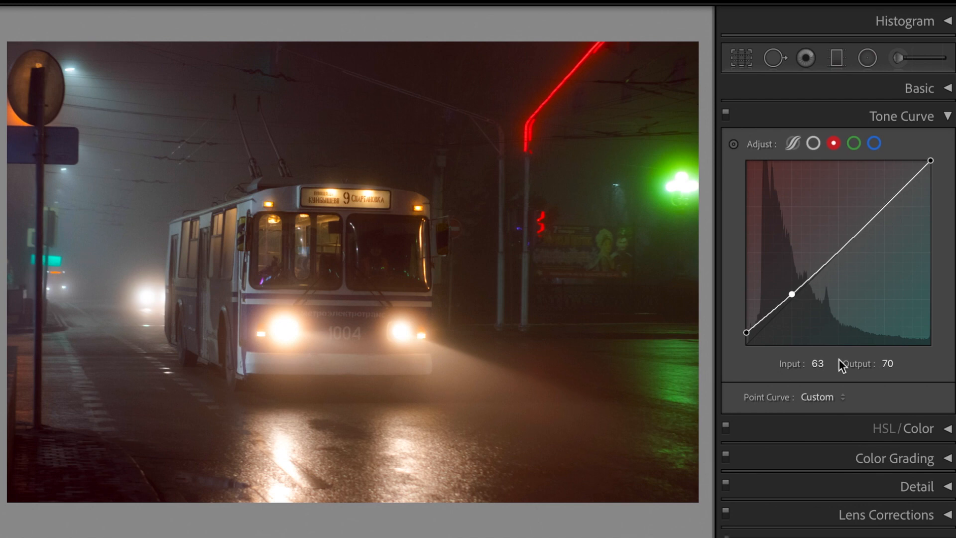
Add a highlight point to the red tone curve at input 179, output 163
left_click(867, 225)
left_click(829, 363)
type("179")
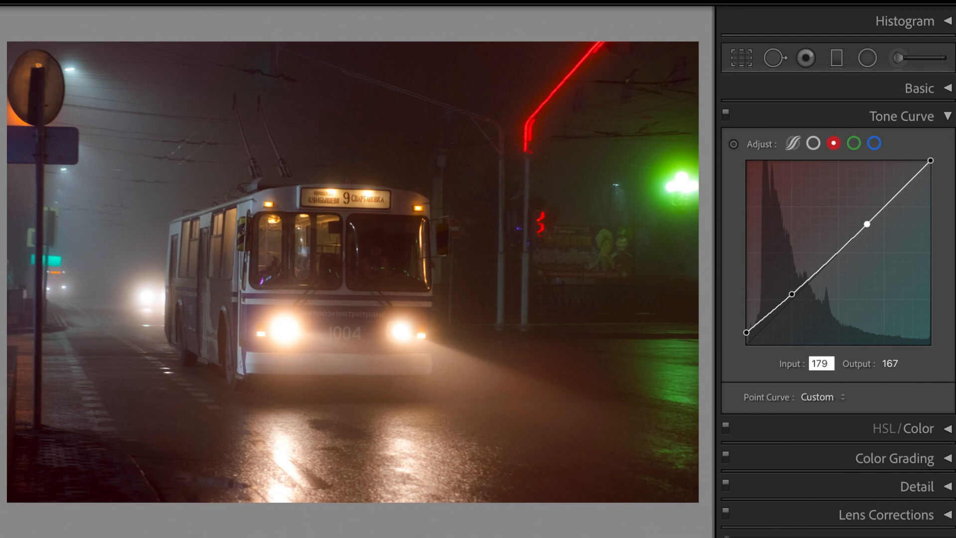
key("Tab")
type("163")
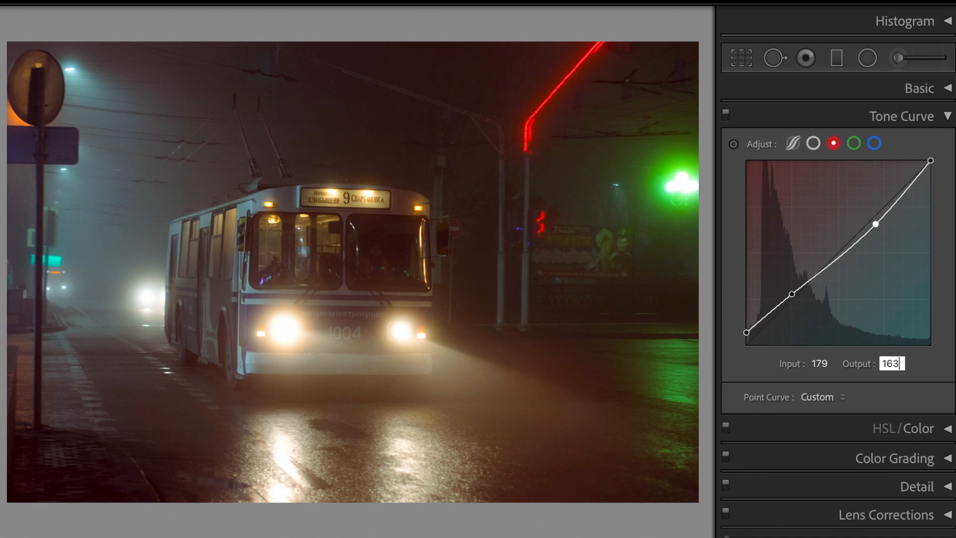
key("Return")
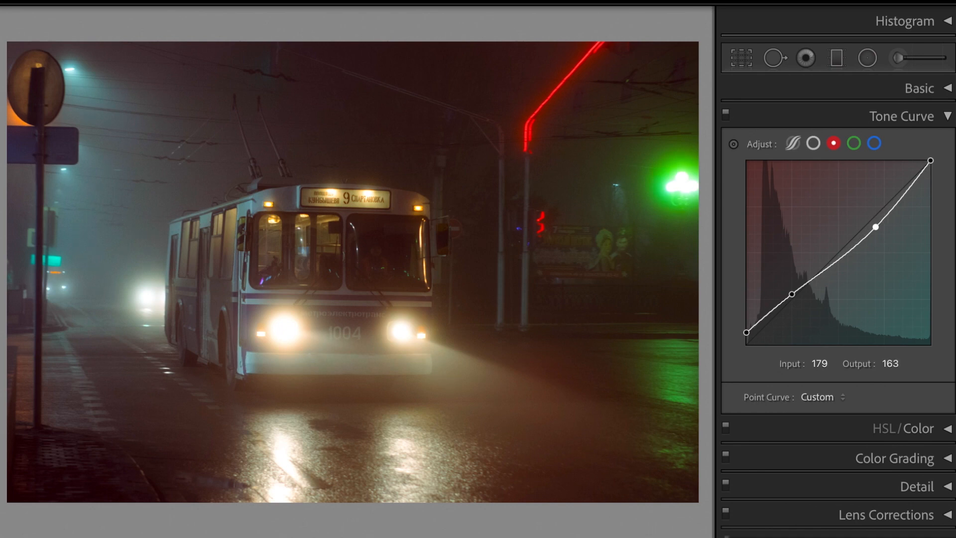
Add a shadow point to the green channel's tone curve at input 57, output 43
left_click(854, 144)
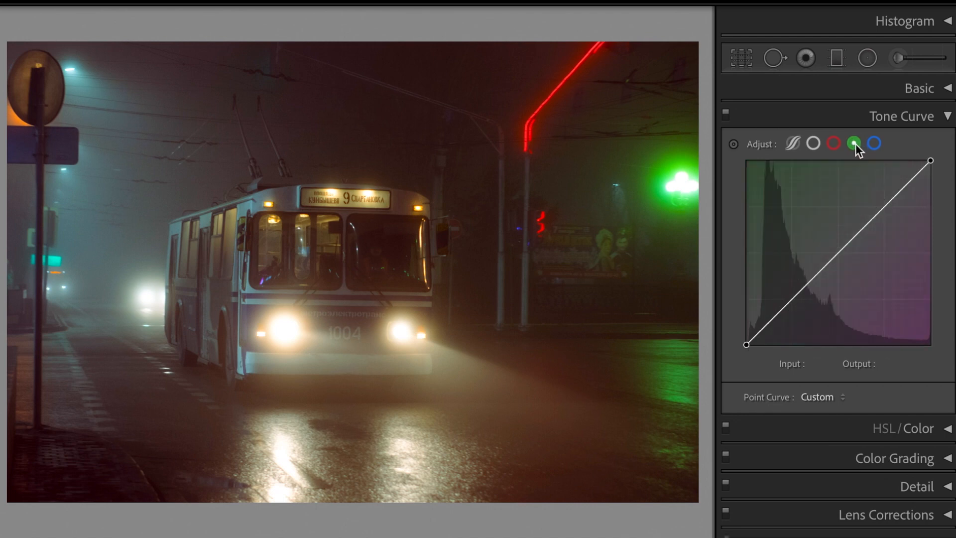
left_click(778, 315)
left_click(820, 363)
type("57")
key("Tab")
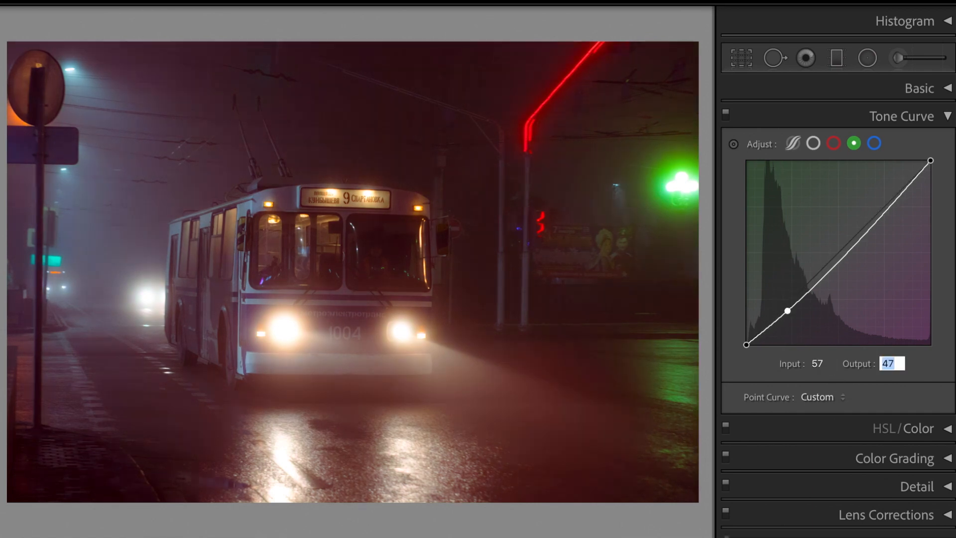
type("43")
key("Return")
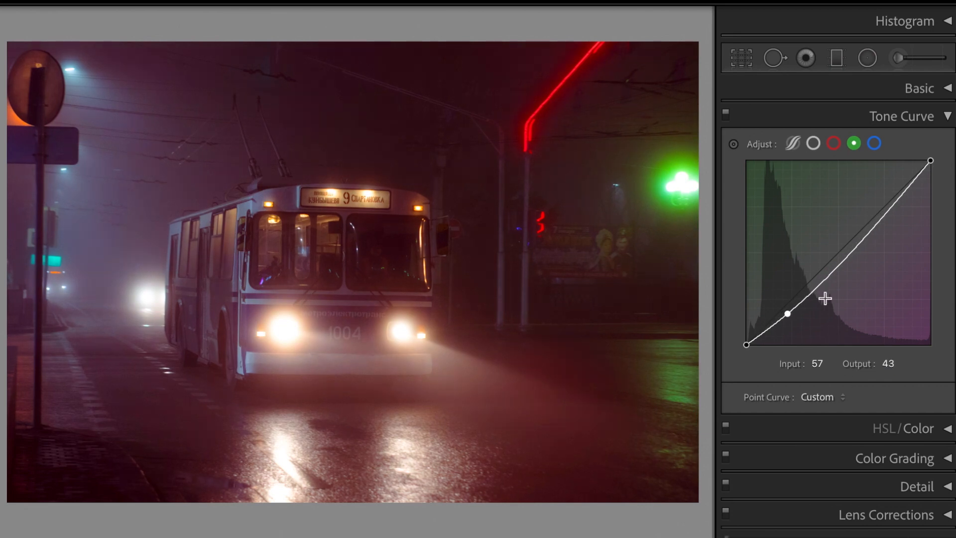
Add an upper midtone point to the green tone curve at input 149, output 153
left_click(842, 261)
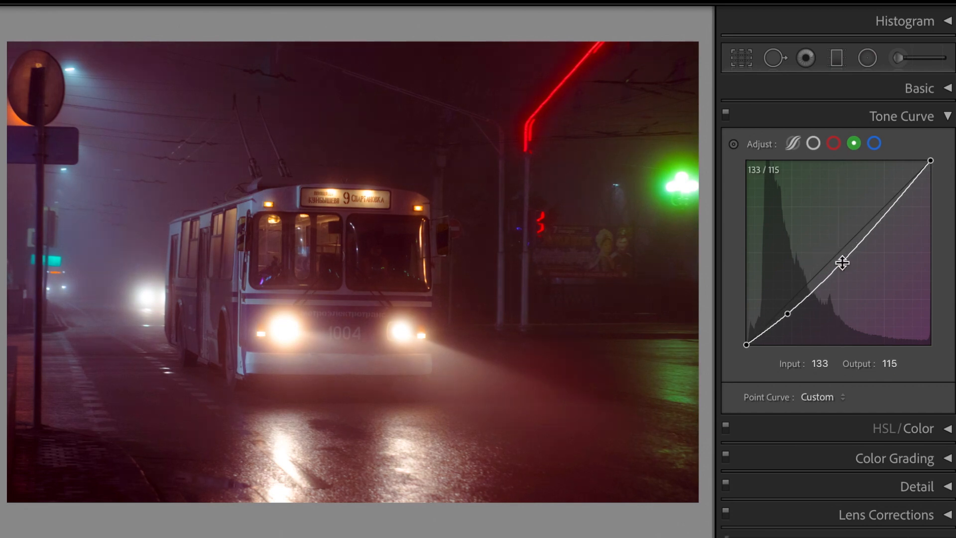
left_click(830, 365)
type("1")
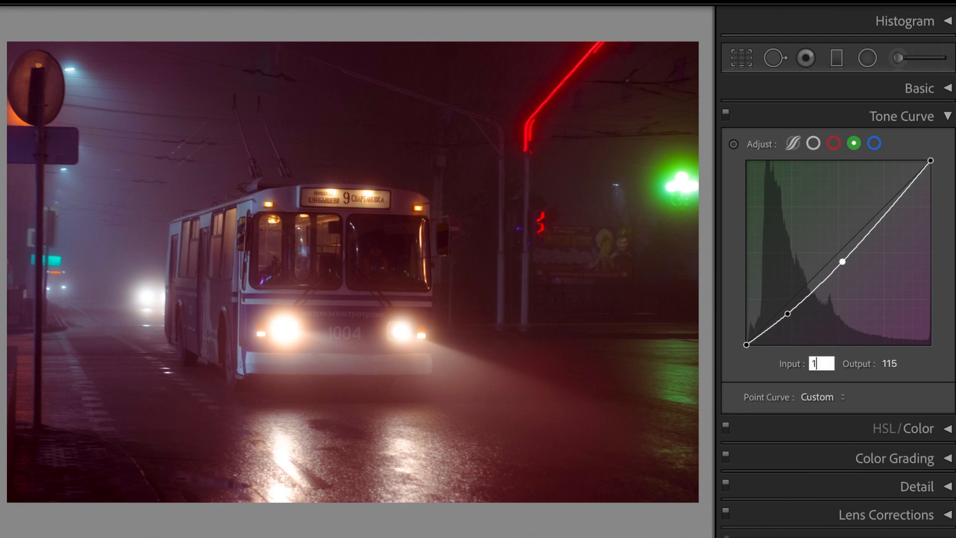
type("49")
key("Tab")
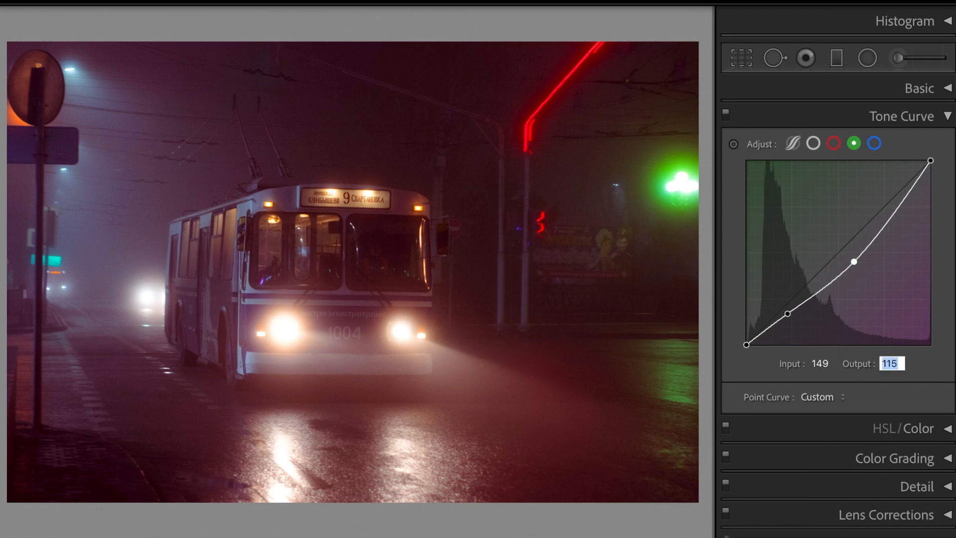
type("153")
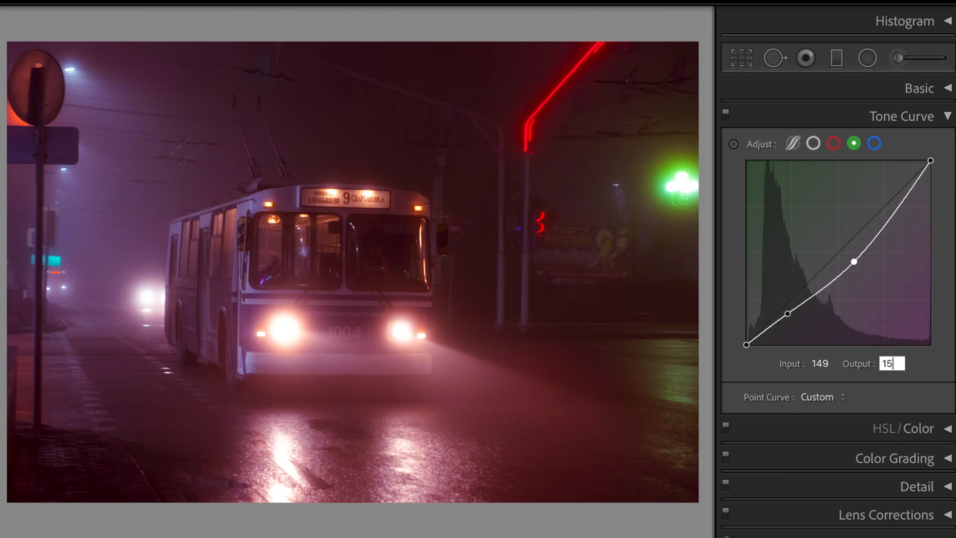
key("Return")
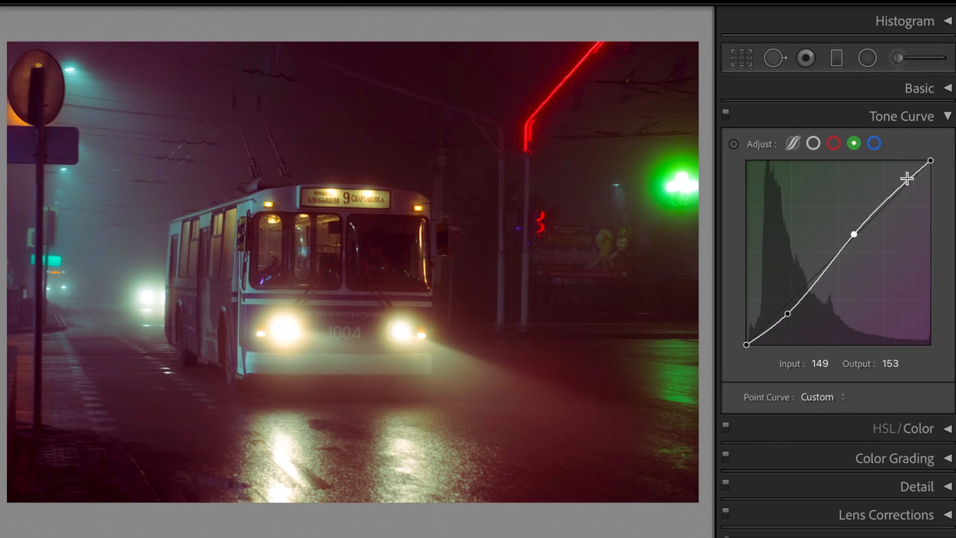
Set the input of the green tone curve's white endpoint to 225
left_click(930, 162)
left_click(829, 365)
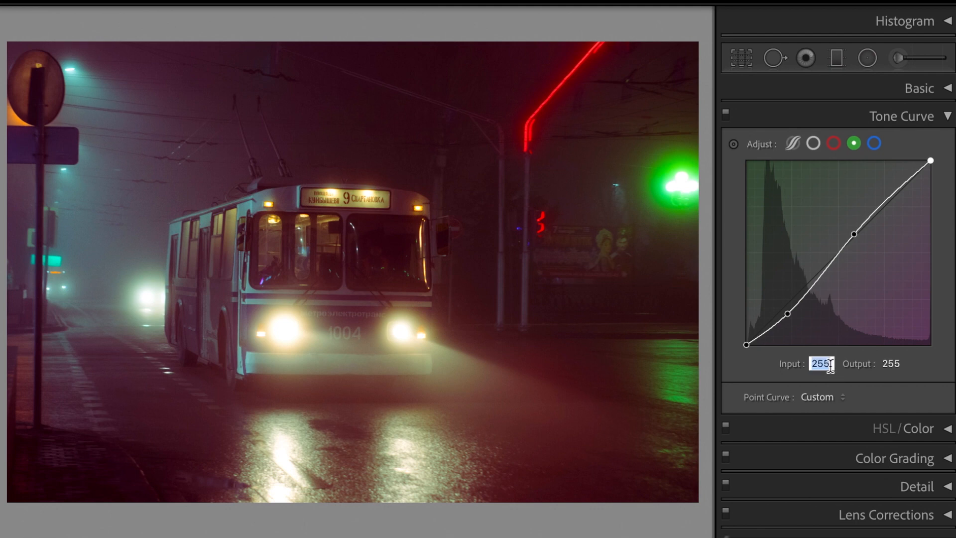
type("225")
key("Return")
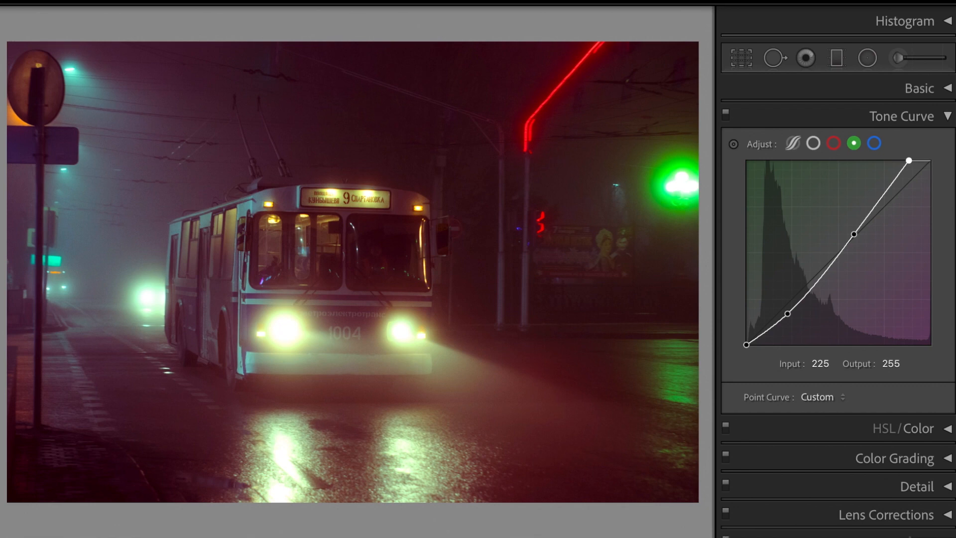
Add a shadow point to the blue channel's tone curve at input 53, output 35
left_click(876, 145)
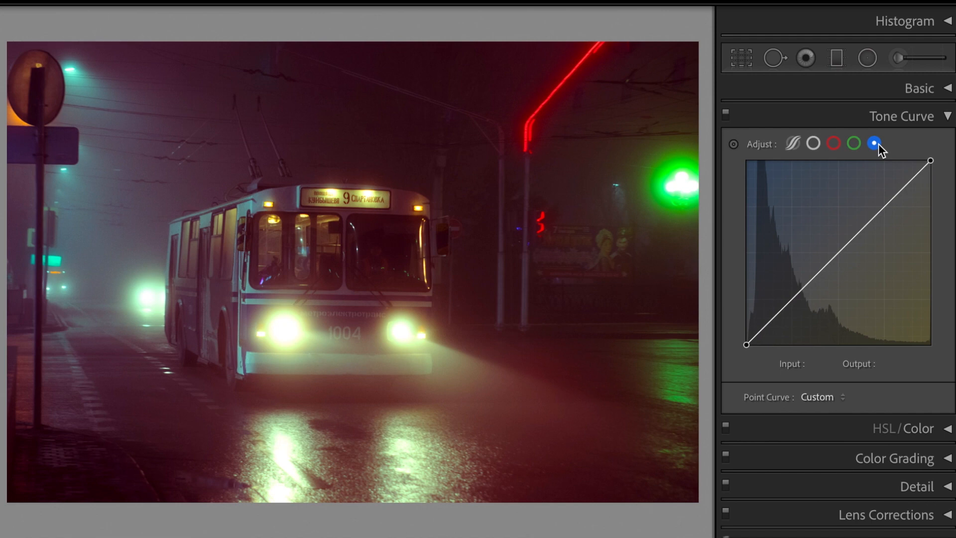
left_click(773, 320)
left_click(819, 363)
type("53")
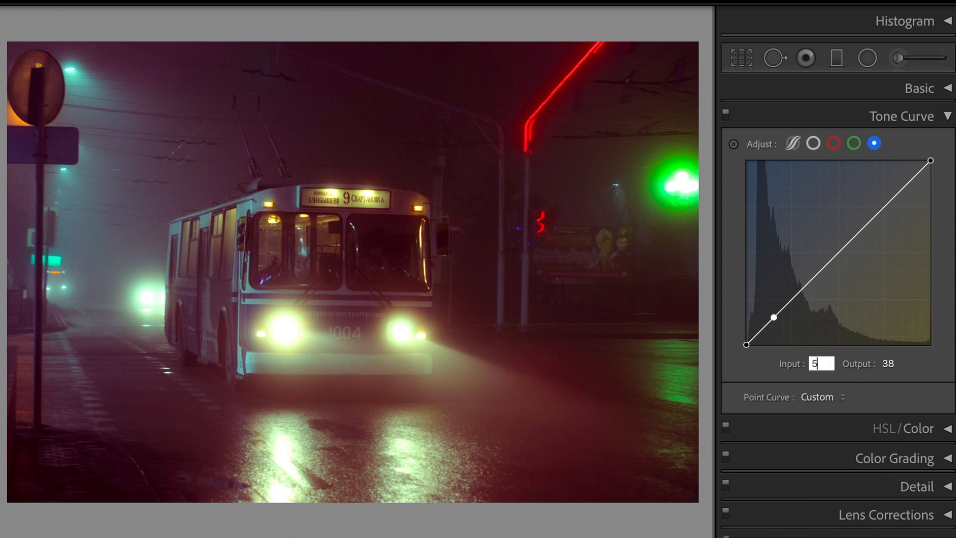
key("Tab")
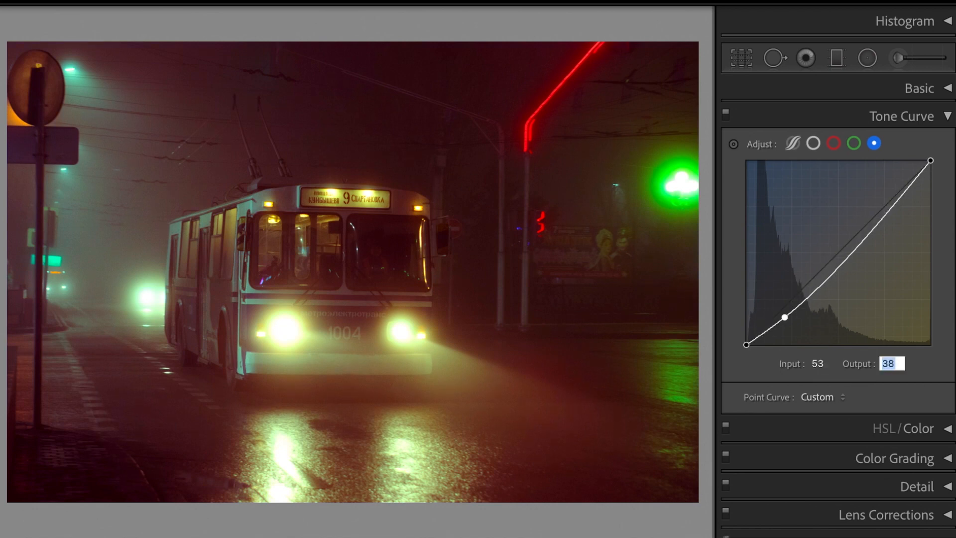
type("35")
key("Return")
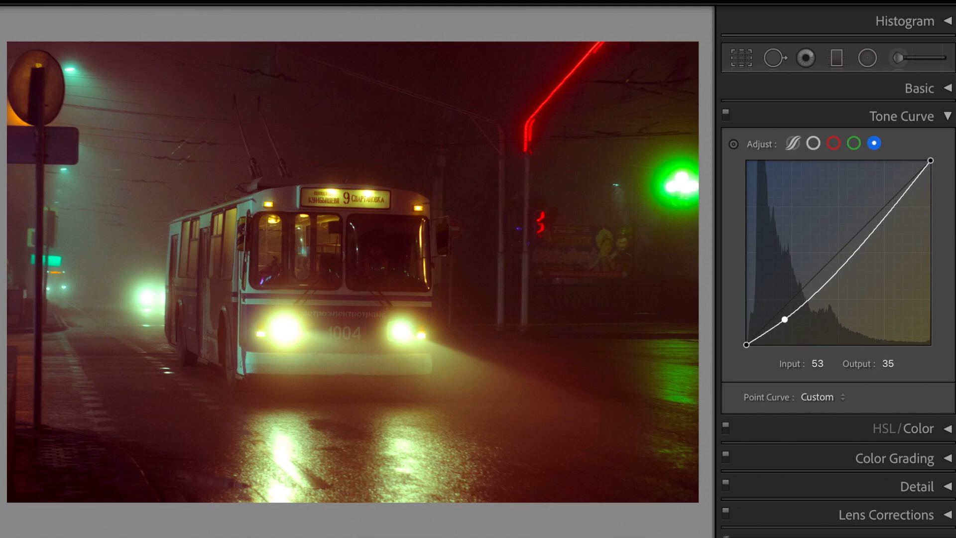
Add a midtone point to the blue channel's tone curve at input 103, output 164
left_click(828, 277)
left_click(829, 361)
type("103")
key("Tab")
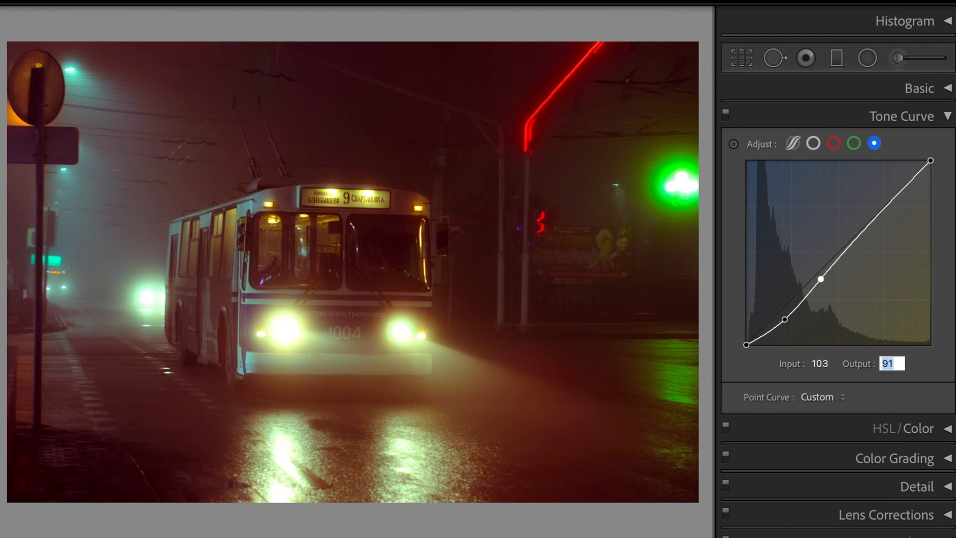
type("164")
key("Return")
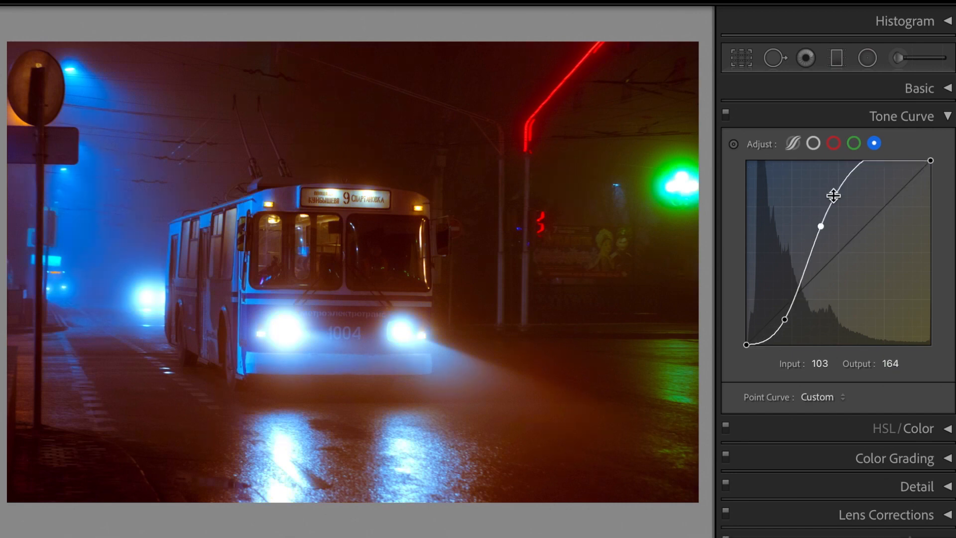
Add a highlight point to the blue tone curve at input 169, output 221
left_click(847, 177)
left_click(823, 364)
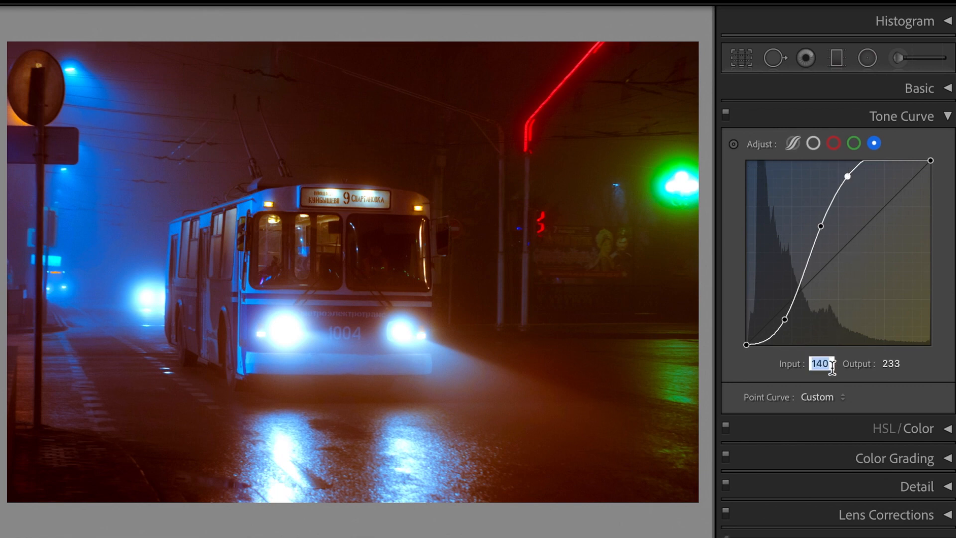
type("169")
key("Tab")
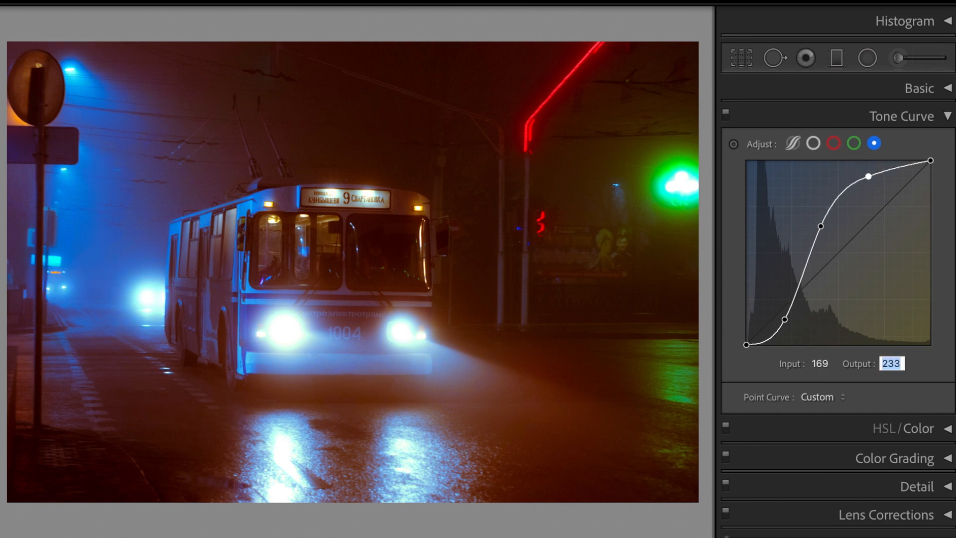
type("221")
key("Return")
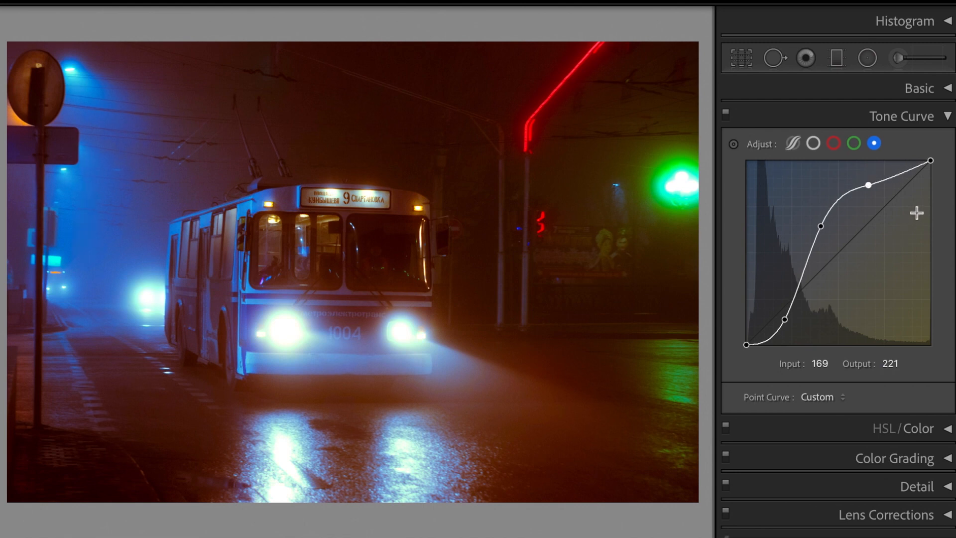
Set the output of the blue tone curve's white endpoint to 225
left_click(930, 160)
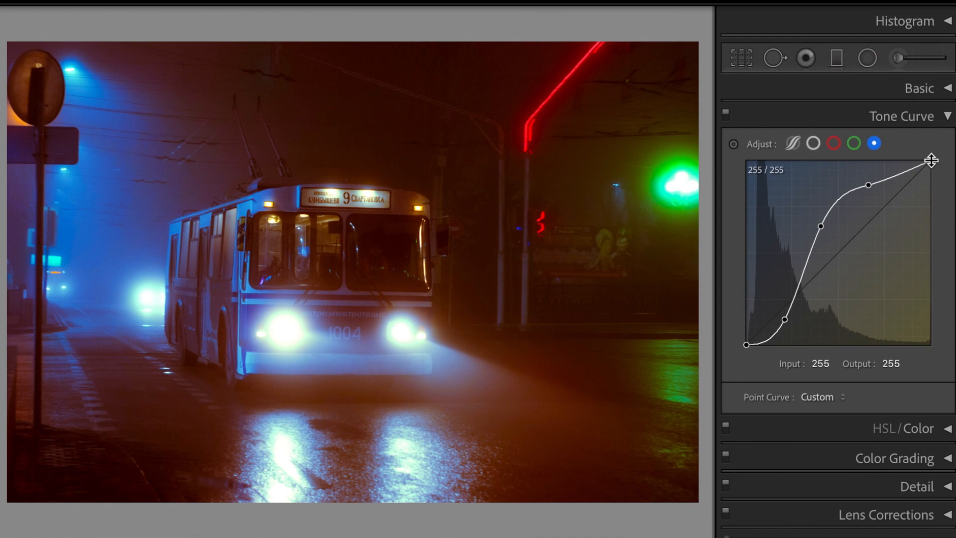
left_click(891, 364)
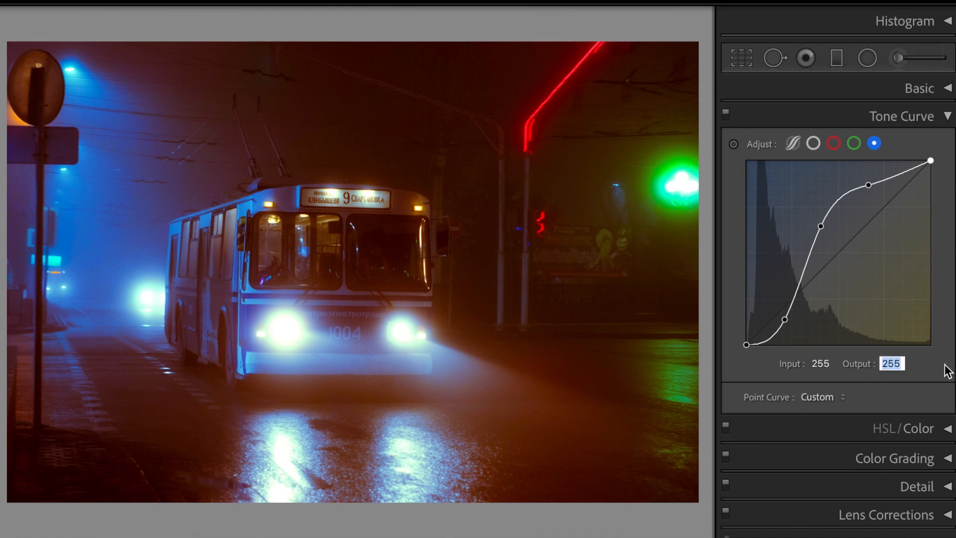
type("225")
key("Return")
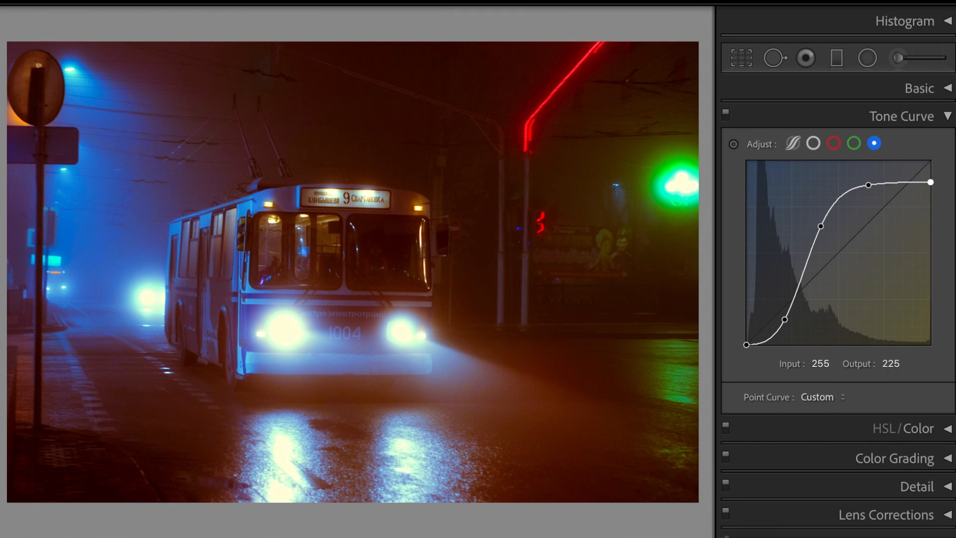
left_click(948, 117)
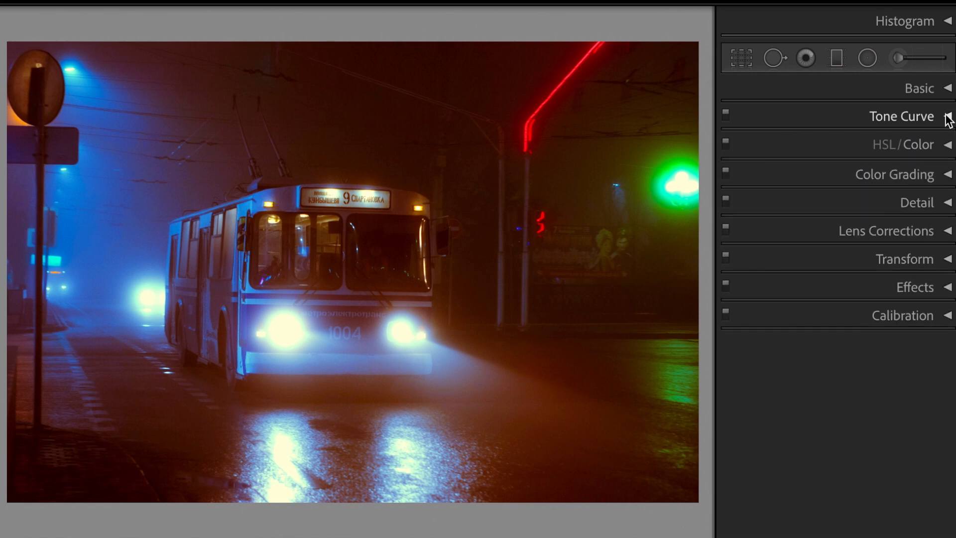
Enable Remove Chromatic Aberration in the photo's lens corrections
left_click(947, 232)
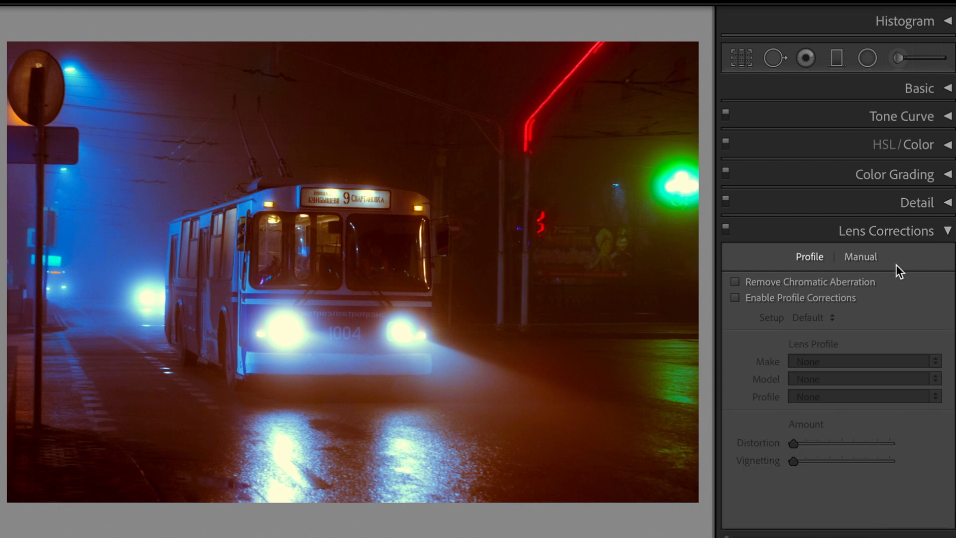
left_click(863, 282)
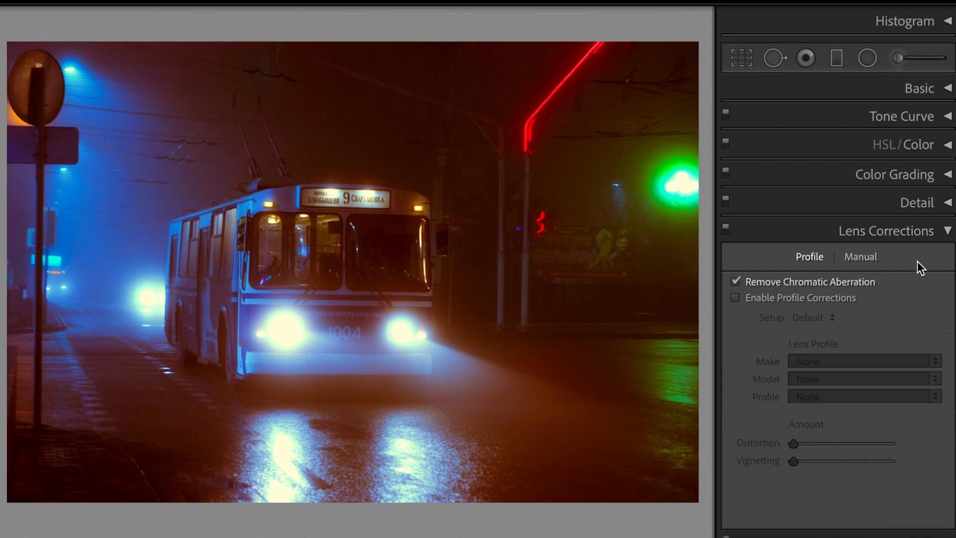
left_click(947, 232)
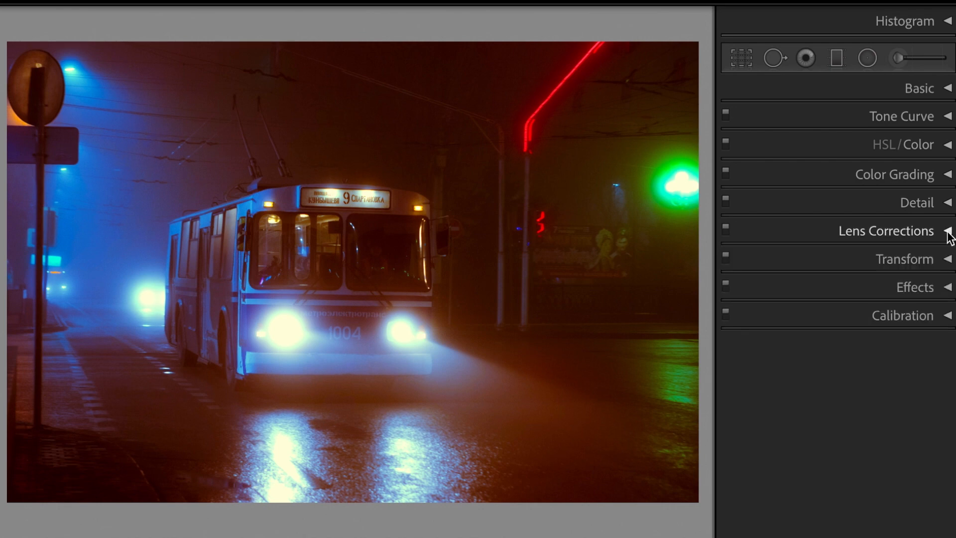
Apply a post-crop vignette to the photo with an amount of -25 and a midpoint of 60
left_click(948, 287)
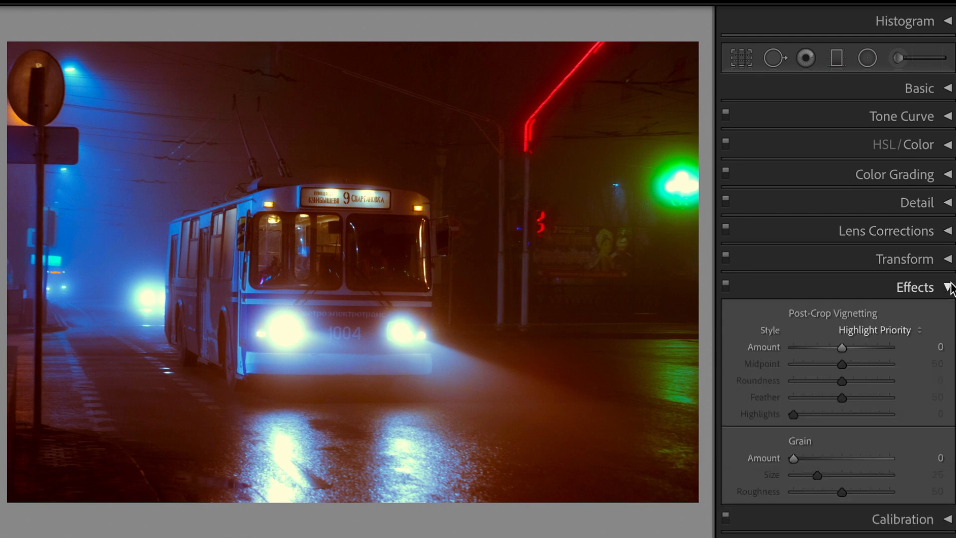
left_click(923, 348)
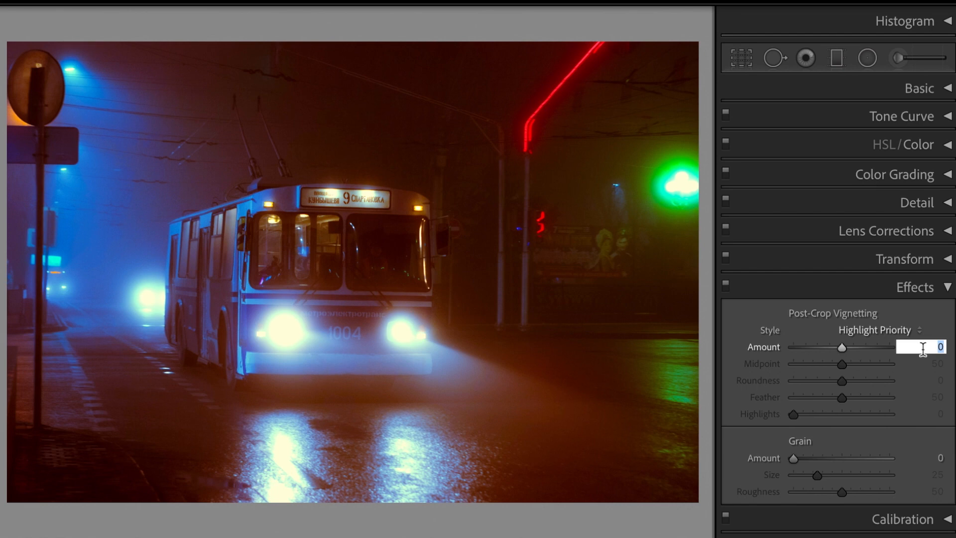
type("-25")
key("Return")
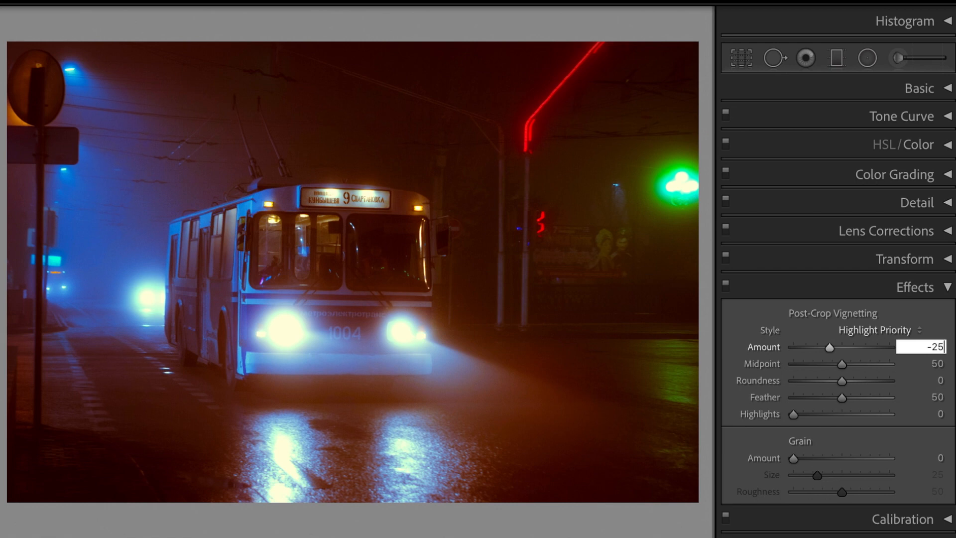
key("Tab")
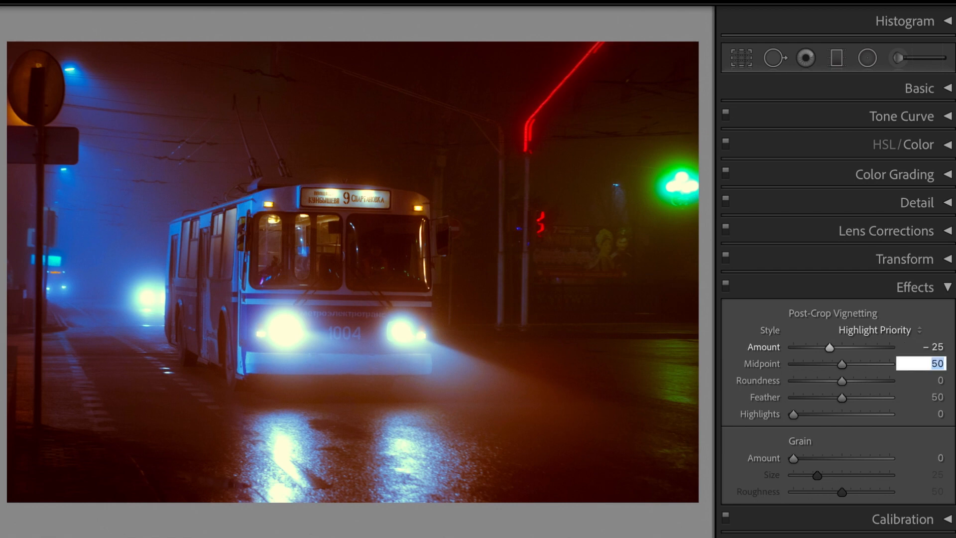
type("0")
key("Return")
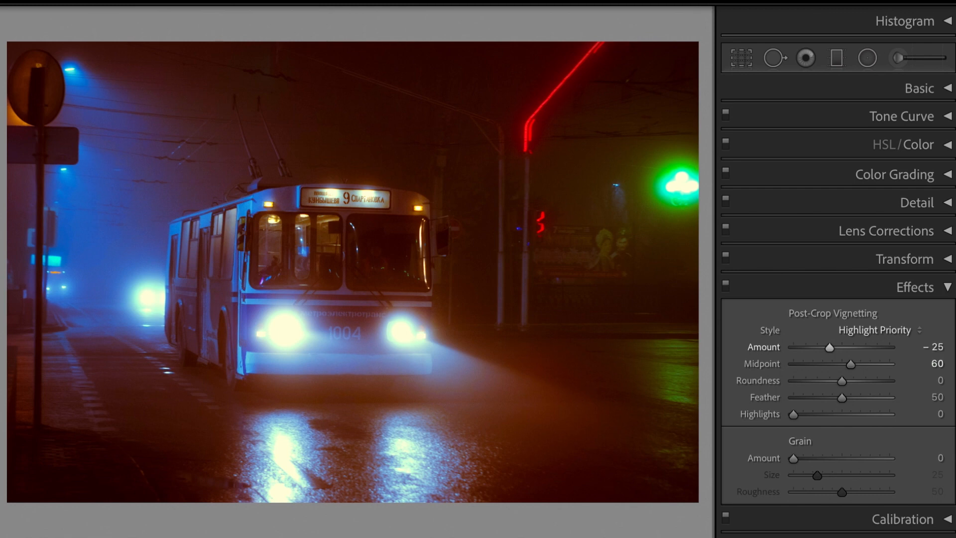
left_click(948, 288)
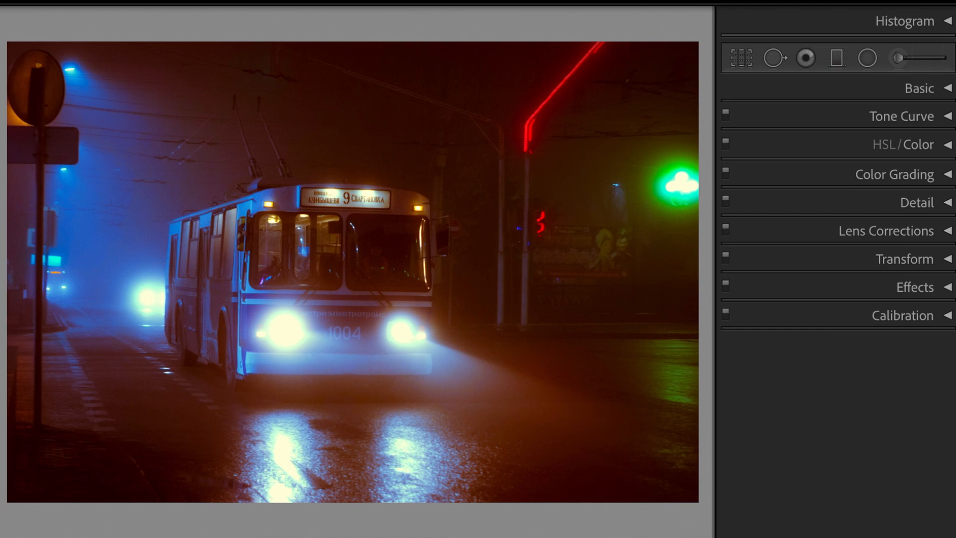
Compare the graded trolleybus photo with the original in a before/after view, and return to the single view
key("y")
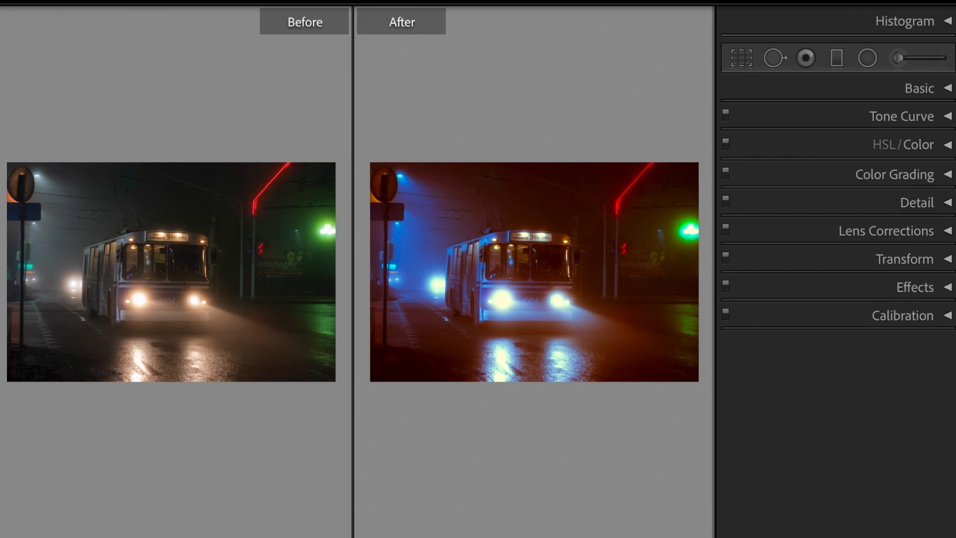
key("y")
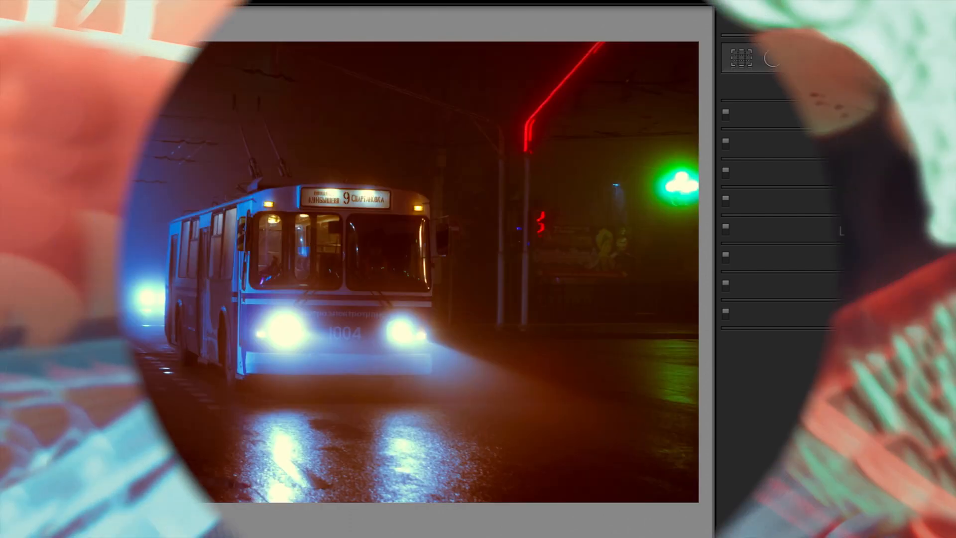